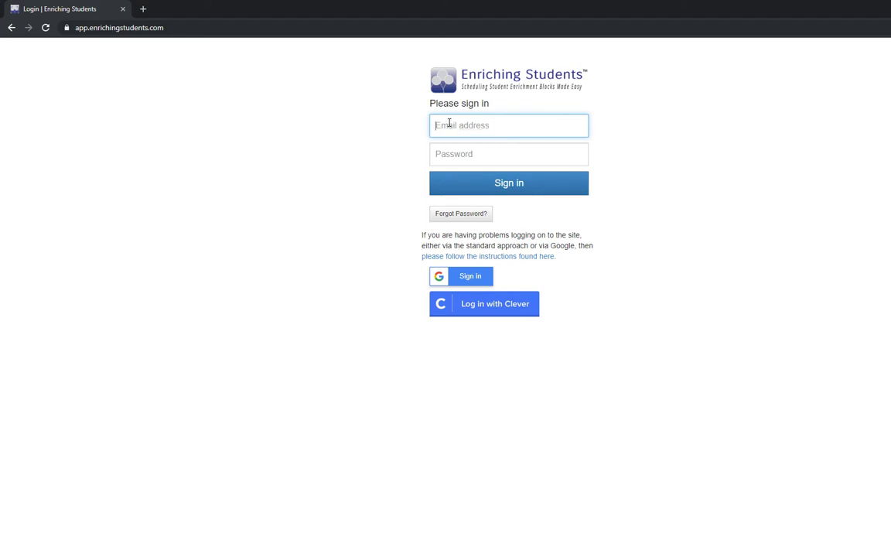
Sign in with the student's e-mail address and account password.
{"action": "key", "text": "ctrl+v"}
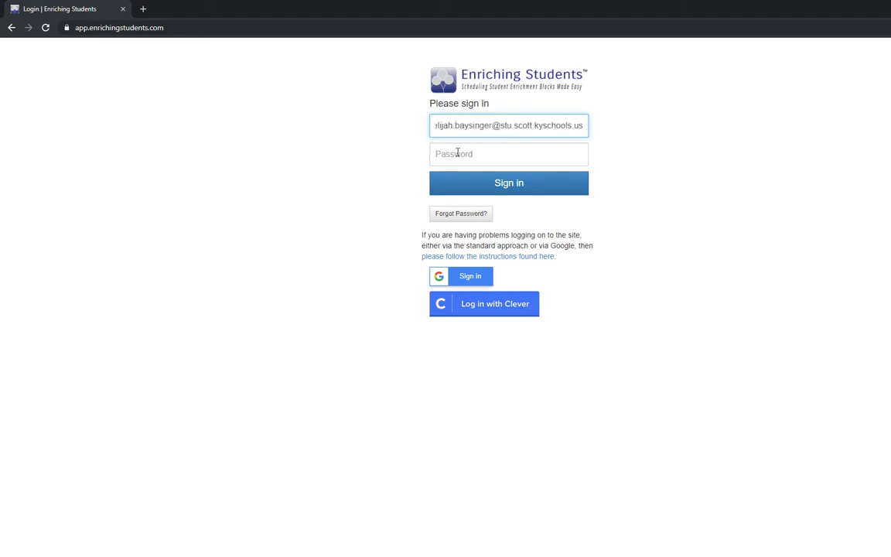
{"action": "left_click", "coordinate": [457, 156]}
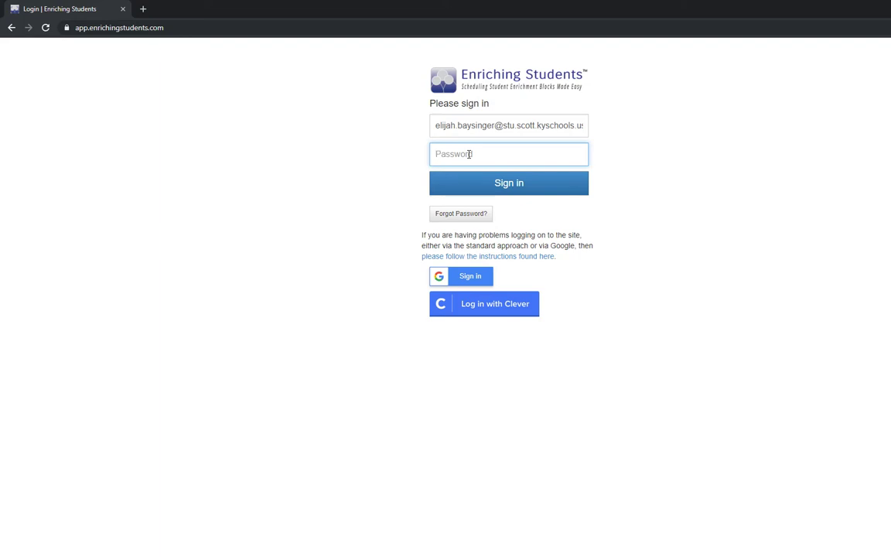
{"action": "type", "text": "*"}
{"action": "left_click", "coordinate": [487, 190]}
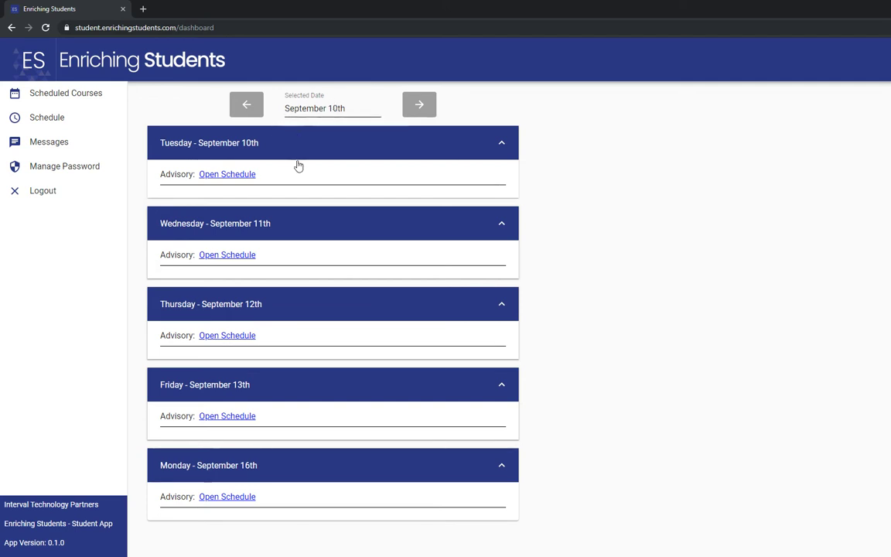
Set the dashboard's selected date to September 16th, 2019.
{"action": "left_click", "coordinate": [313, 110]}
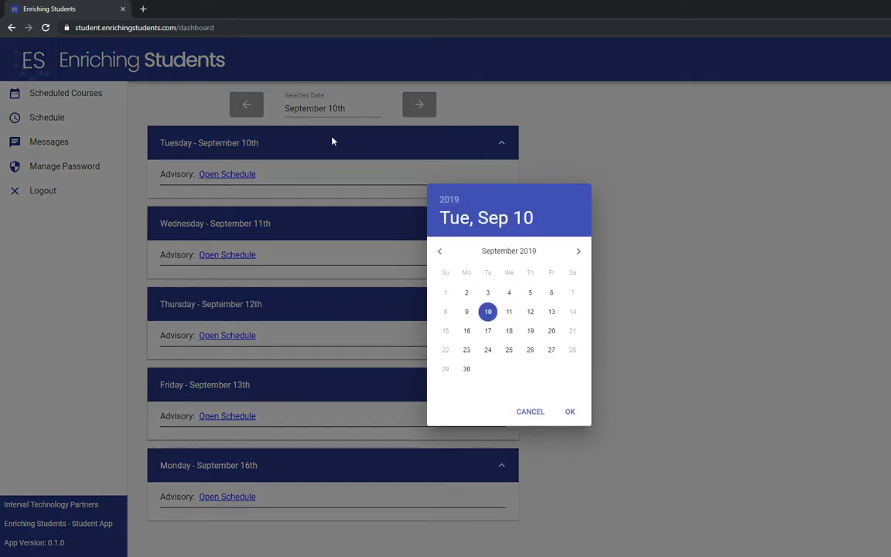
{"action": "left_click", "coordinate": [466, 331]}
{"action": "left_click", "coordinate": [569, 412]}
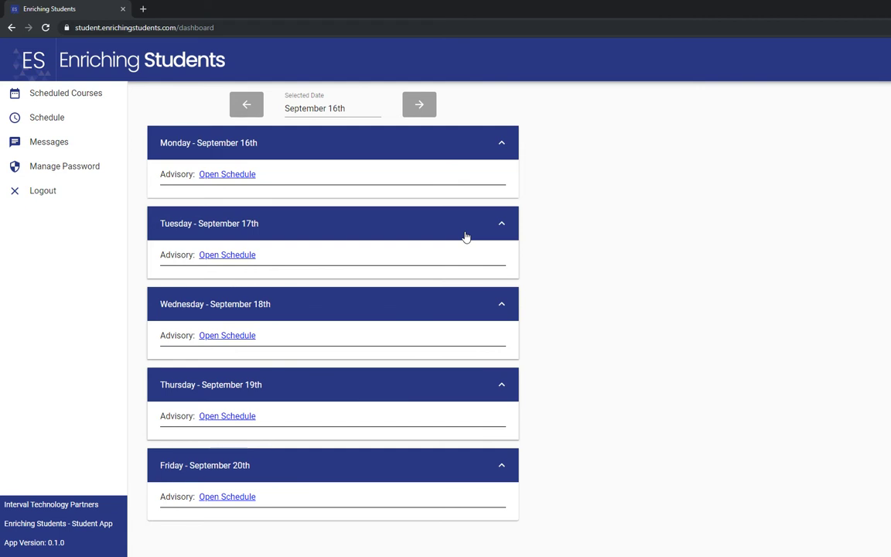
Open the Monday, September 16th advisory course list and schedule Biology Targeted Intervention.
{"action": "left_click", "coordinate": [235, 176]}
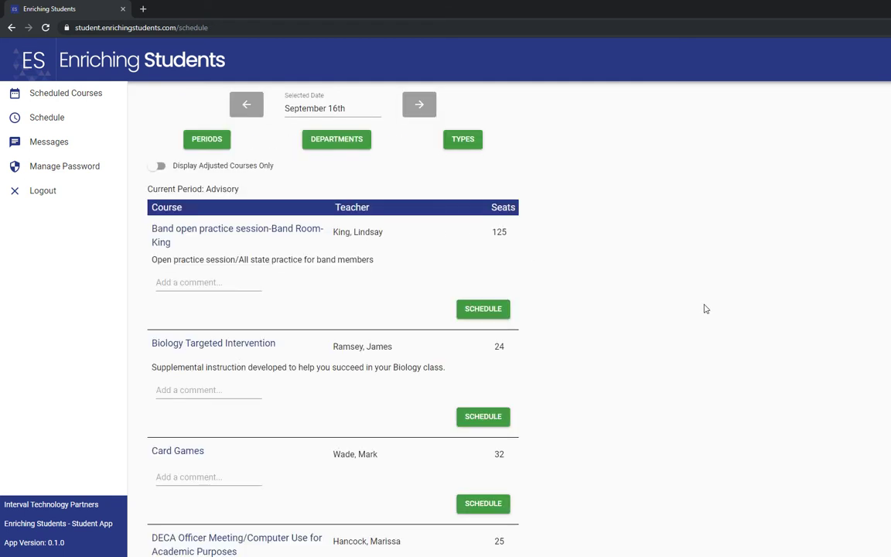
{"action": "scroll", "coordinate": [664, 324], "scroll_direction": "down", "scroll_amount": 3}
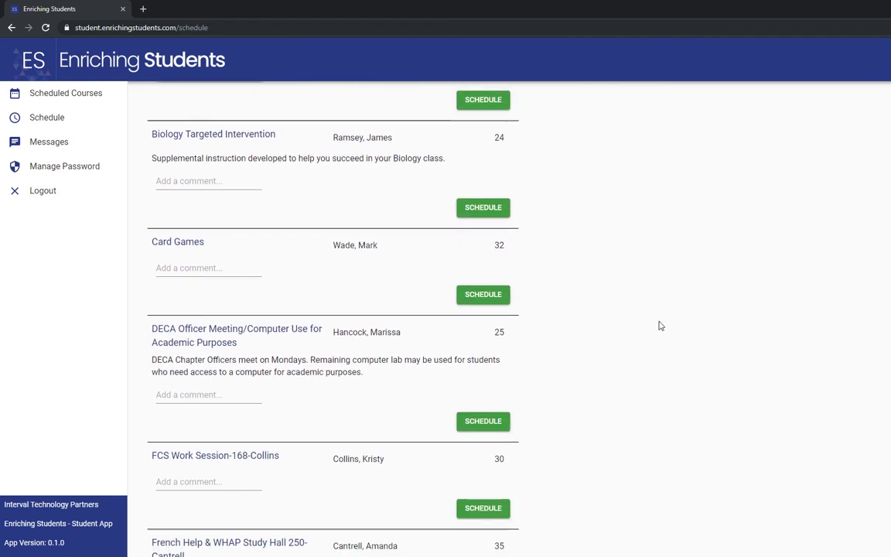
{"action": "scroll", "coordinate": [657, 323], "scroll_direction": "up", "scroll_amount": 3}
{"action": "scroll", "coordinate": [656, 323], "scroll_direction": "down", "scroll_amount": 2}
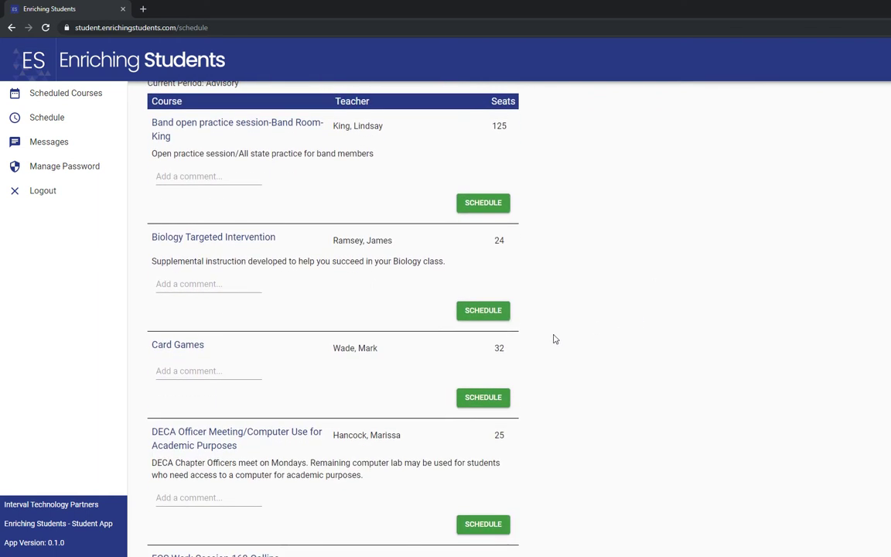
{"action": "scroll", "coordinate": [410, 351], "scroll_direction": "down", "scroll_amount": 3}
{"action": "scroll", "coordinate": [409, 352], "scroll_direction": "up", "scroll_amount": 4}
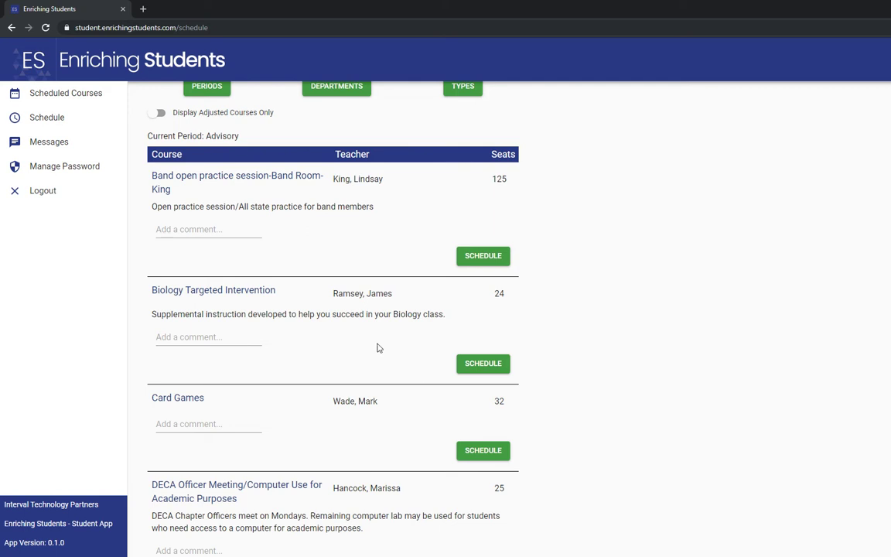
{"action": "scroll", "coordinate": [259, 343], "scroll_direction": "down", "scroll_amount": 1}
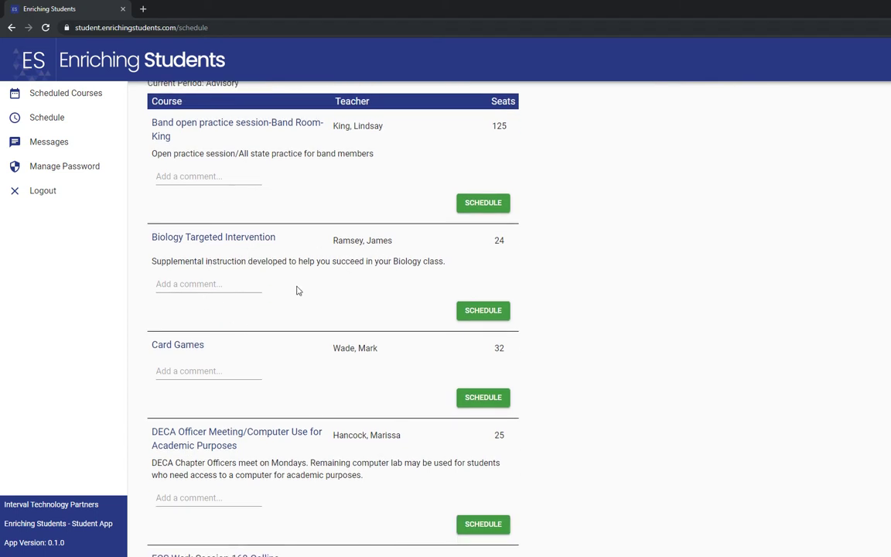
{"action": "left_click", "coordinate": [461, 317]}
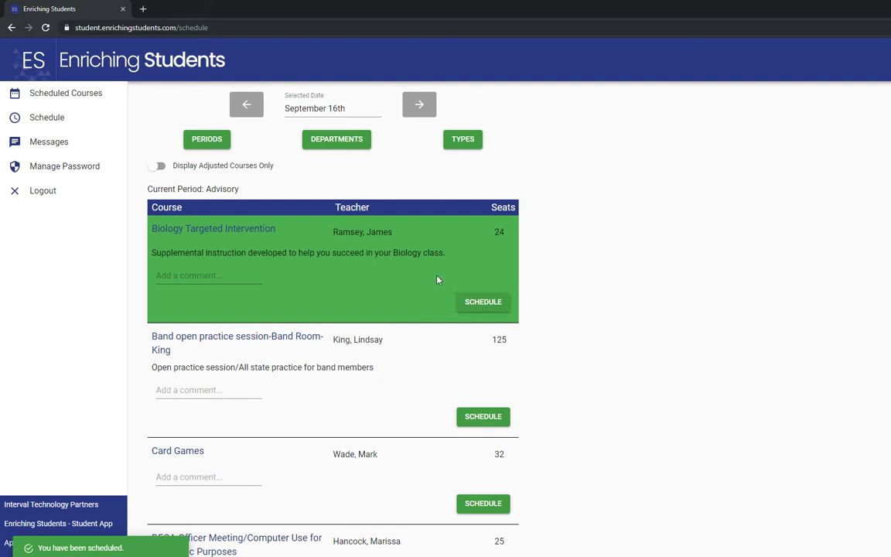
From the scheduled courses, open the Tuesday, September 17th advisory and schedule Computer Use for Academic Purposes.
{"action": "left_click", "coordinate": [81, 95]}
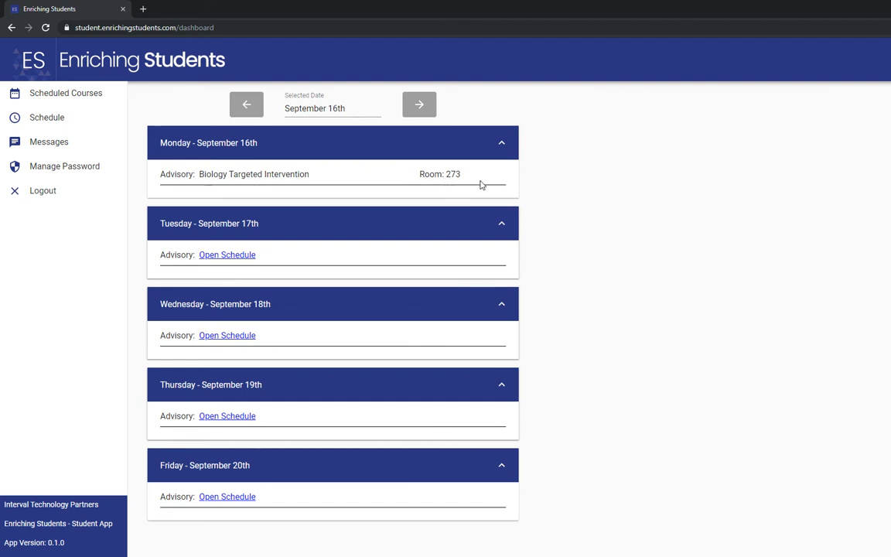
{"action": "left_click", "coordinate": [220, 254]}
{"action": "scroll", "coordinate": [364, 303], "scroll_direction": "down", "scroll_amount": 2}
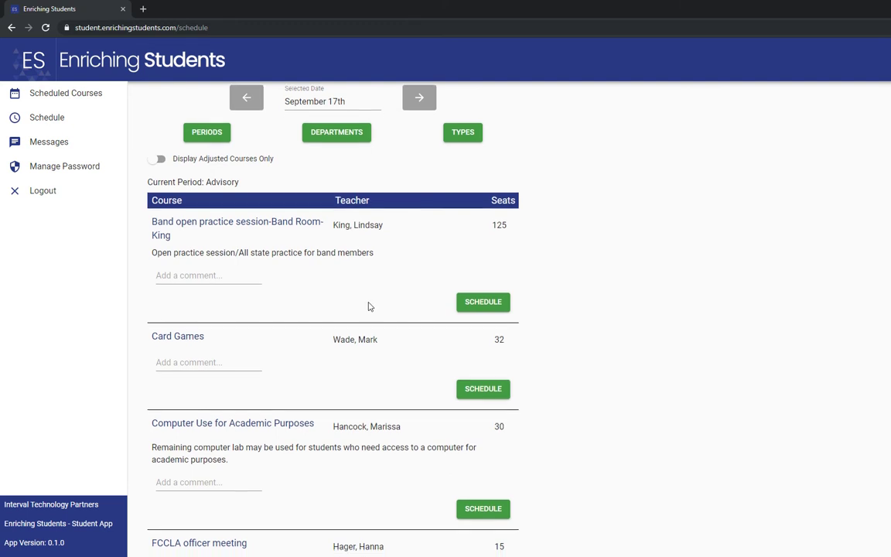
{"action": "scroll", "coordinate": [361, 303], "scroll_direction": "down", "scroll_amount": 2}
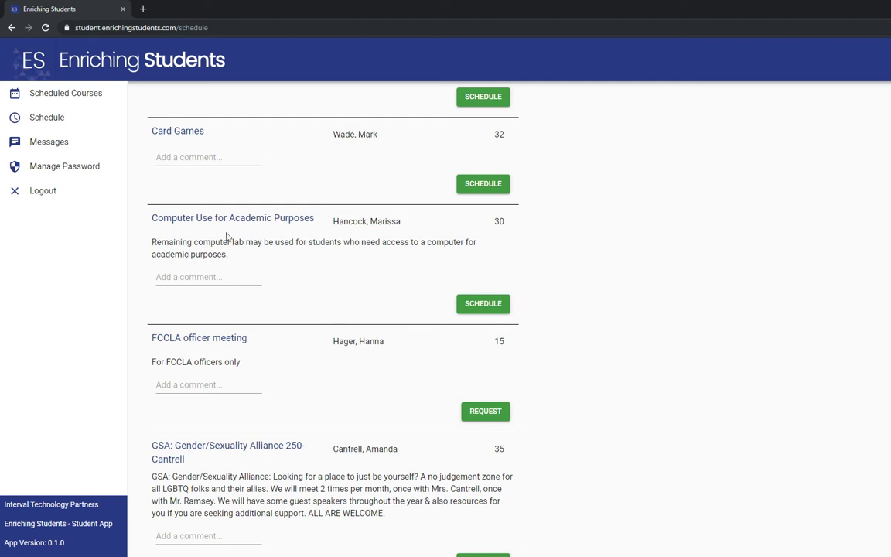
{"action": "left_click", "coordinate": [487, 306]}
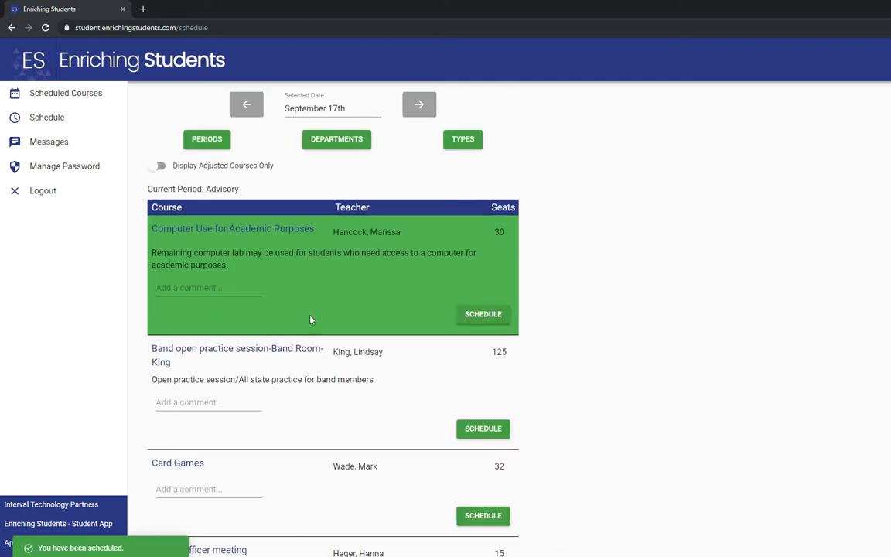
Review the week's scheduled courses and compare that overview with the September 17th course list.
{"action": "left_click", "coordinate": [67, 91]}
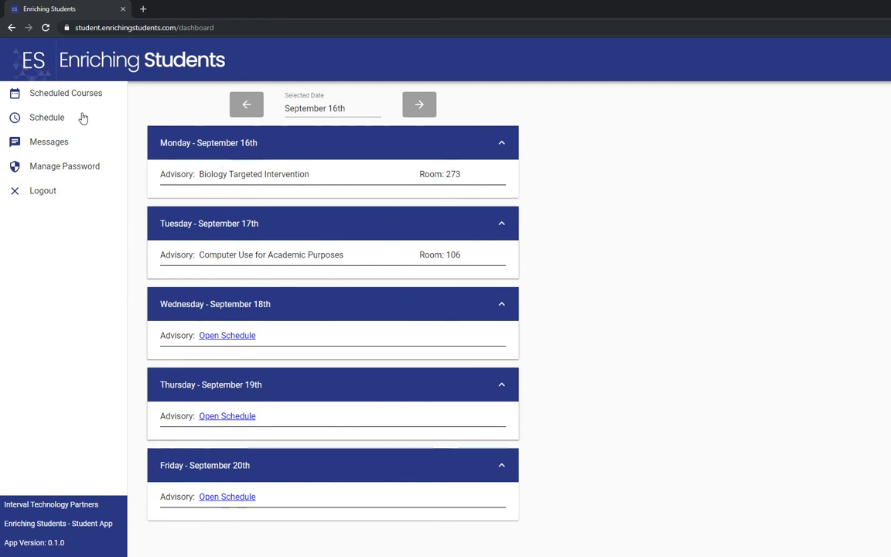
{"action": "left_click", "coordinate": [48, 120]}
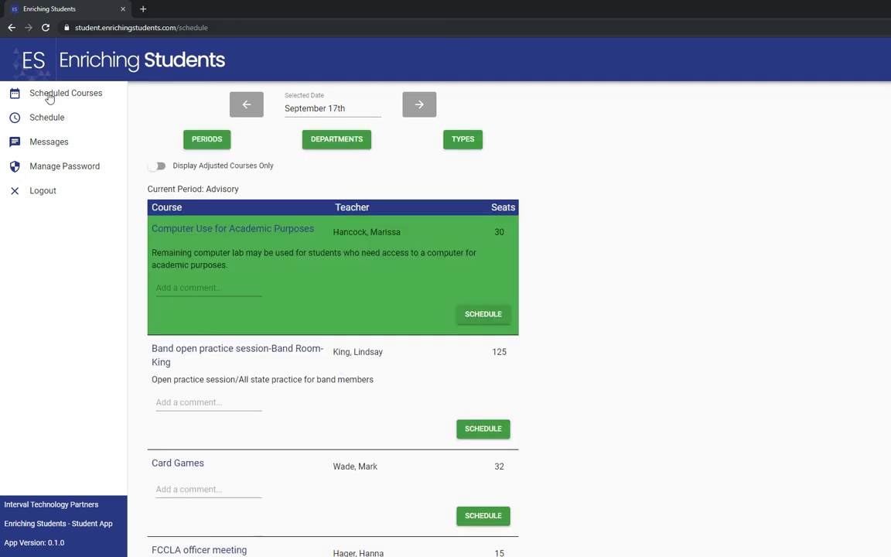
{"action": "left_click", "coordinate": [49, 91]}
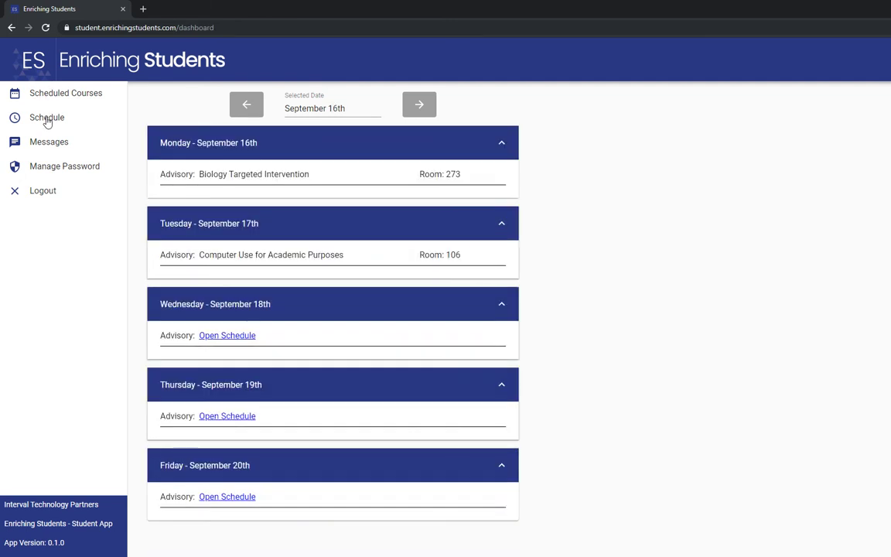
{"action": "left_click", "coordinate": [47, 122]}
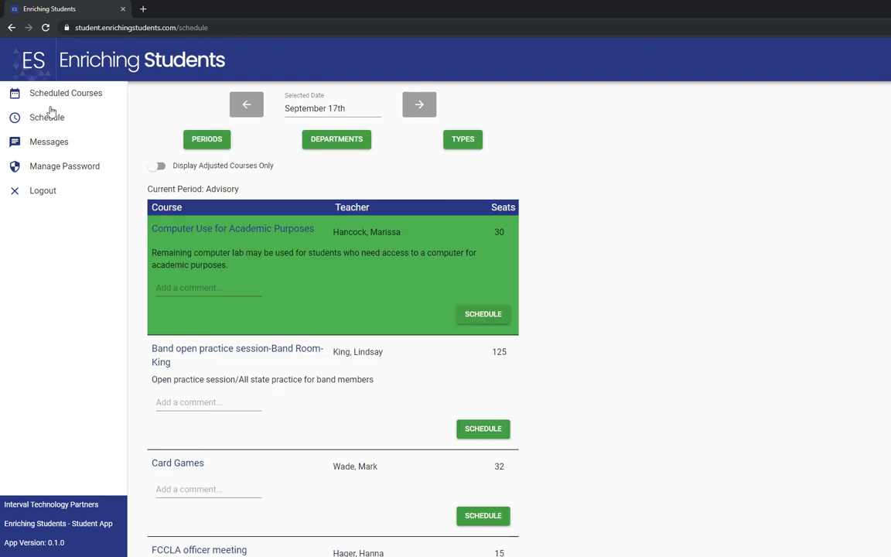
{"action": "left_click", "coordinate": [48, 91]}
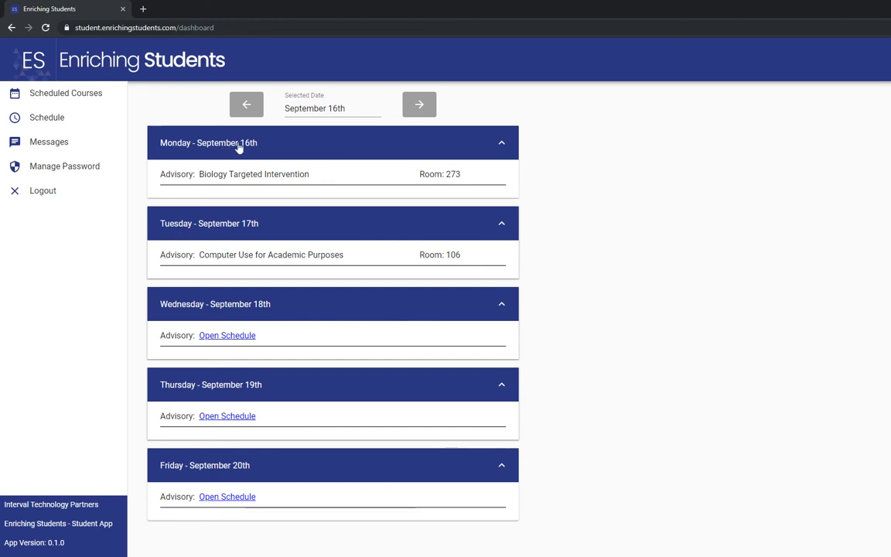
Go back to September 16th in the course list and change that day's advisory to Card Games.
{"action": "left_click", "coordinate": [44, 117]}
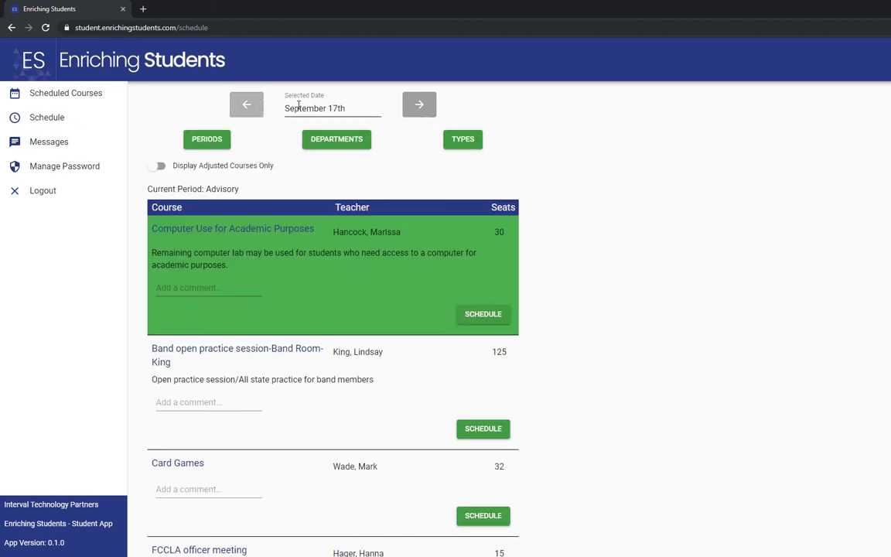
{"action": "left_click", "coordinate": [246, 104]}
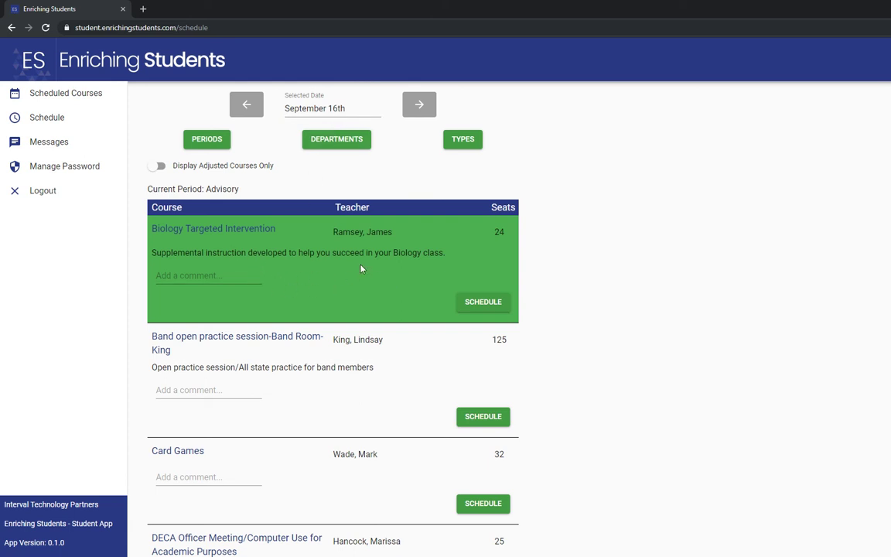
{"action": "scroll", "coordinate": [317, 268], "scroll_direction": "down", "scroll_amount": 4}
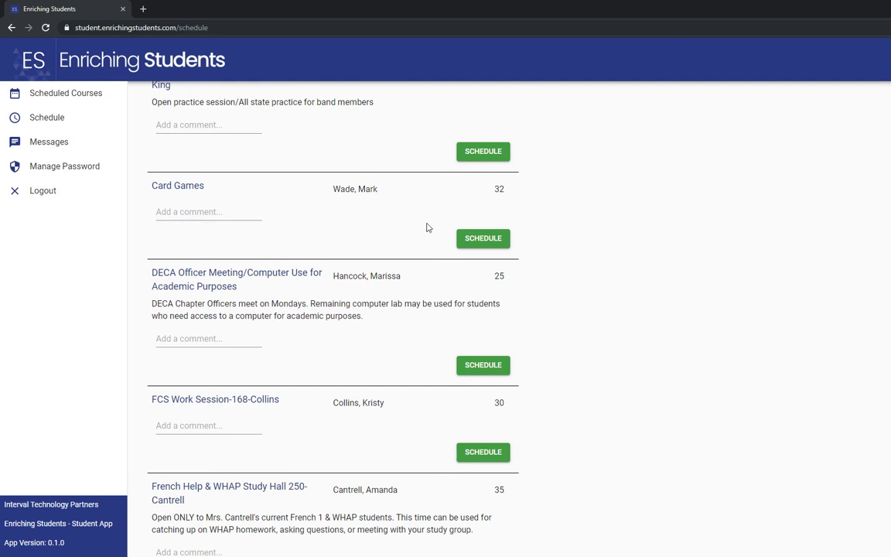
{"action": "left_click", "coordinate": [481, 241]}
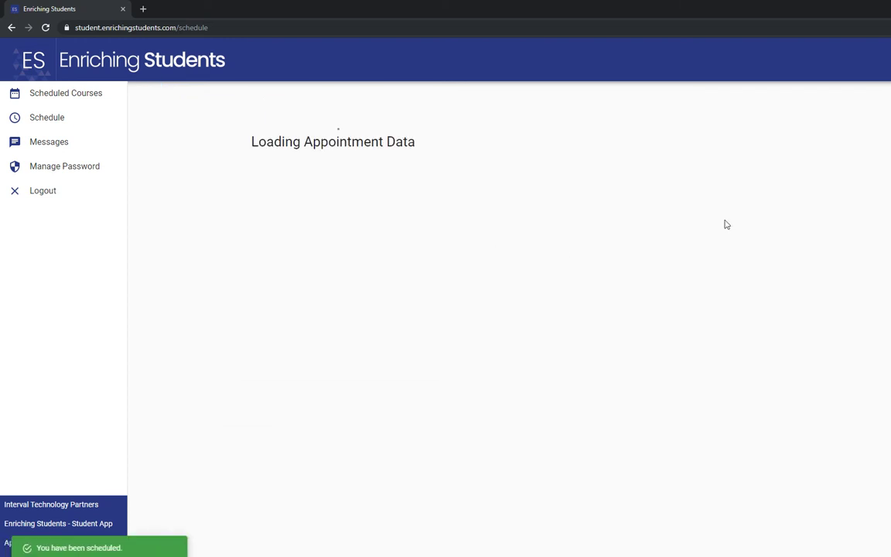
{"action": "scroll", "coordinate": [290, 243], "scroll_direction": "down", "scroll_amount": 1}
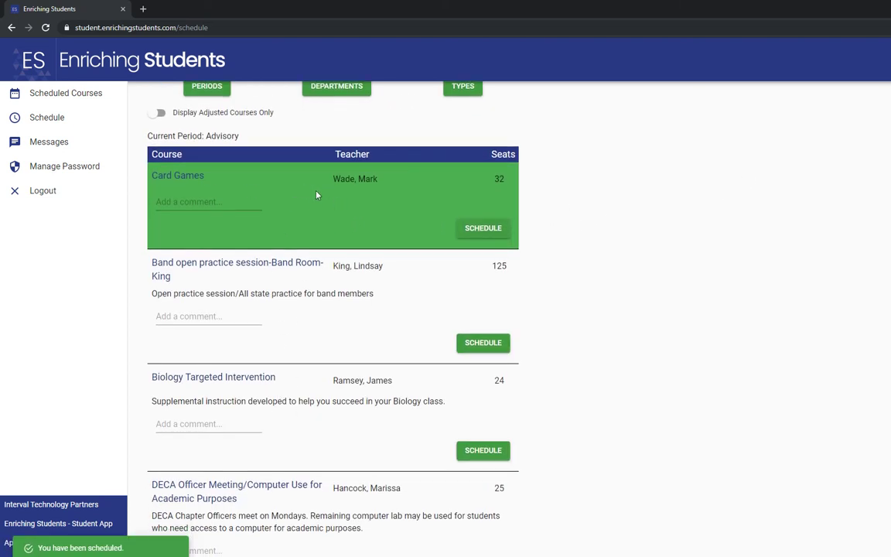
{"action": "scroll", "coordinate": [318, 196], "scroll_direction": "up", "scroll_amount": 1}
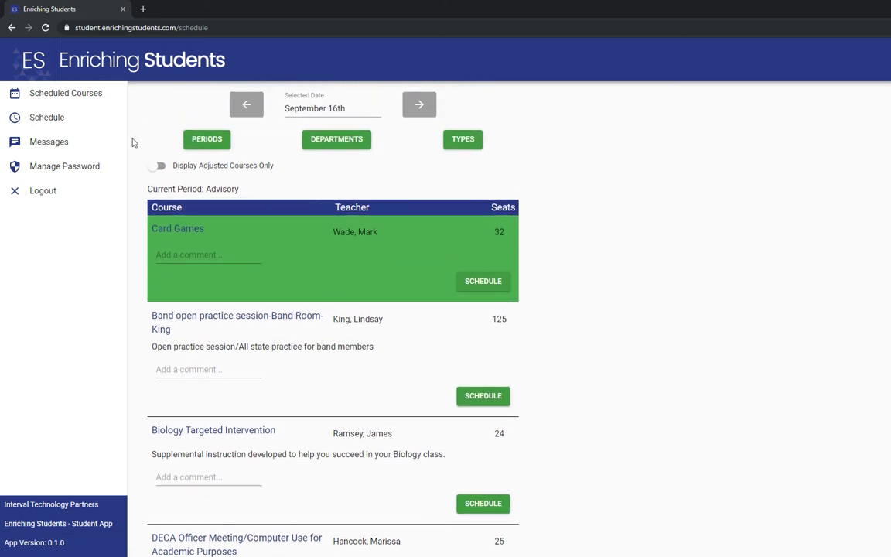
From the scheduled courses, open the Wednesday, September 18th advisory and filter its course list to the Math department.
{"action": "left_click", "coordinate": [93, 96]}
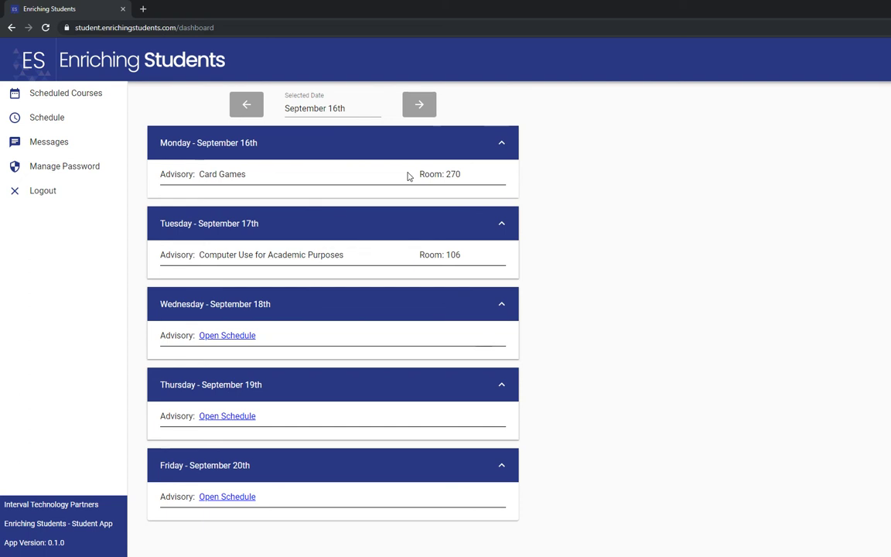
{"action": "left_click", "coordinate": [237, 337]}
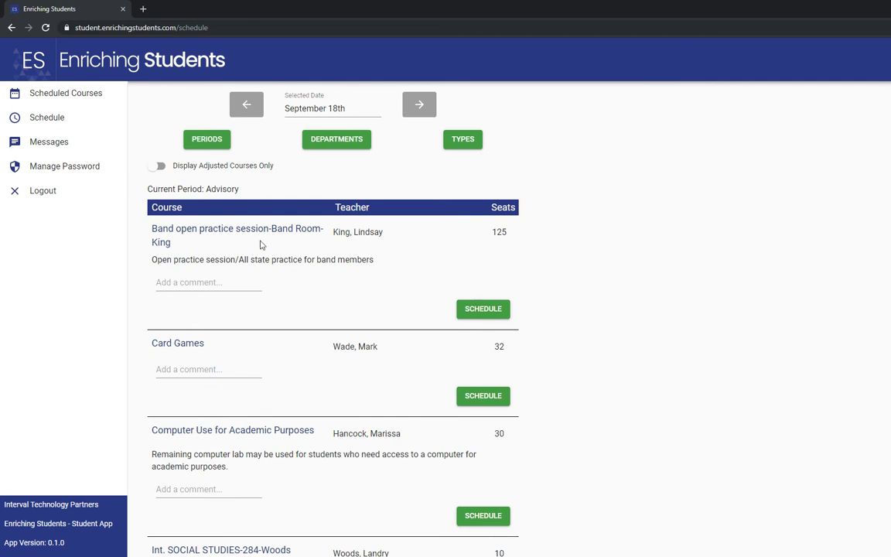
{"action": "scroll", "coordinate": [276, 313], "scroll_direction": "down", "scroll_amount": 1}
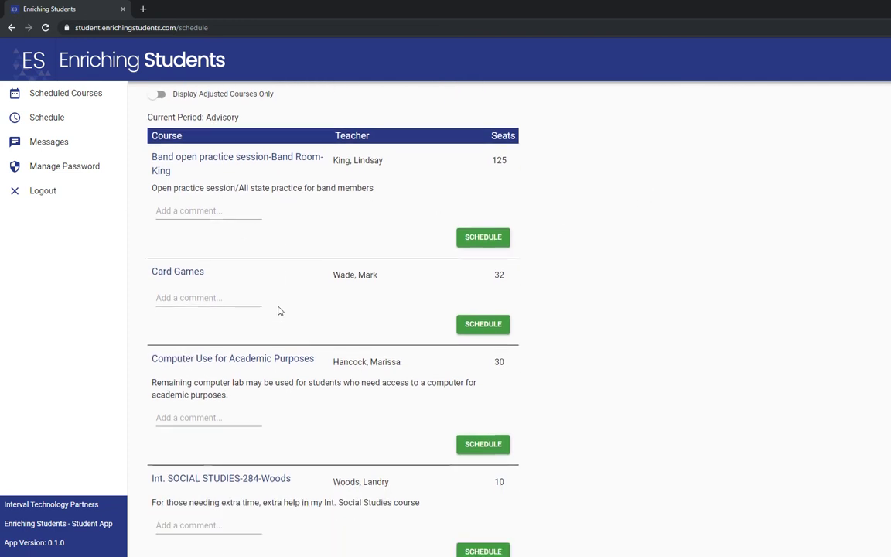
{"action": "scroll", "coordinate": [275, 298], "scroll_direction": "up", "scroll_amount": 1}
{"action": "left_click", "coordinate": [349, 143]}
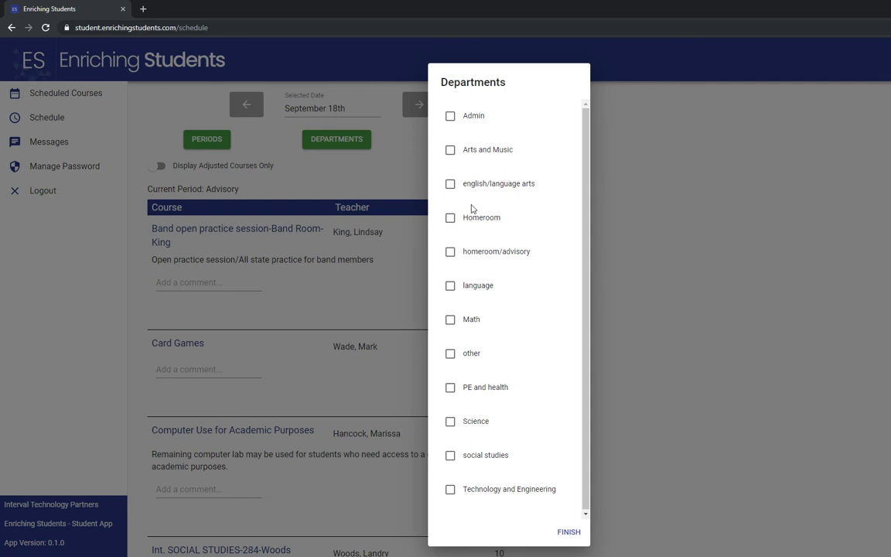
{"action": "left_click", "coordinate": [450, 322]}
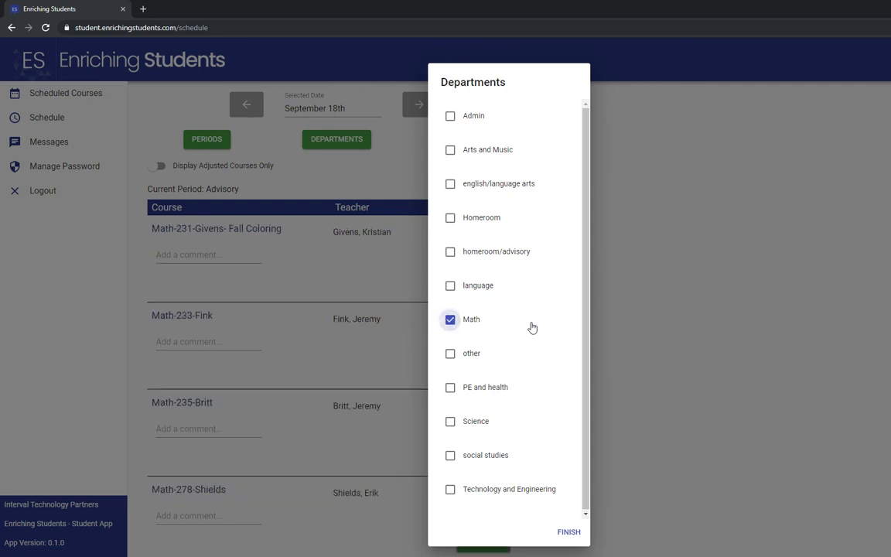
{"action": "left_click", "coordinate": [568, 534]}
{"action": "scroll", "coordinate": [332, 286], "scroll_direction": "down", "scroll_amount": 1}
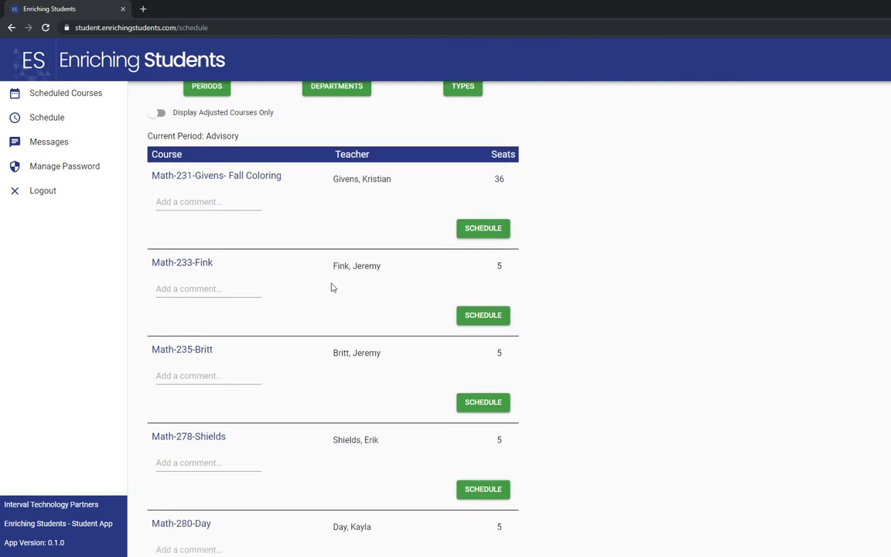
{"action": "scroll", "coordinate": [332, 364], "scroll_direction": "down", "scroll_amount": 3}
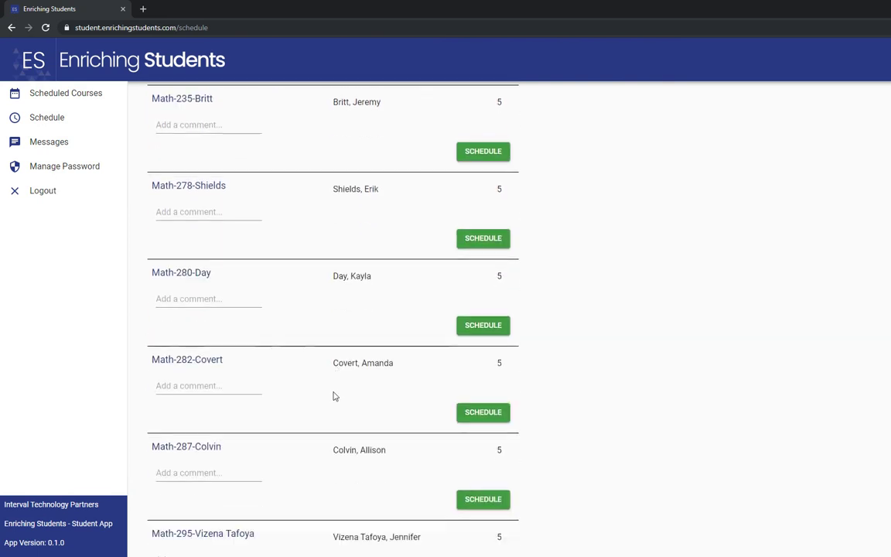
{"action": "scroll", "coordinate": [330, 394], "scroll_direction": "up", "scroll_amount": 5}
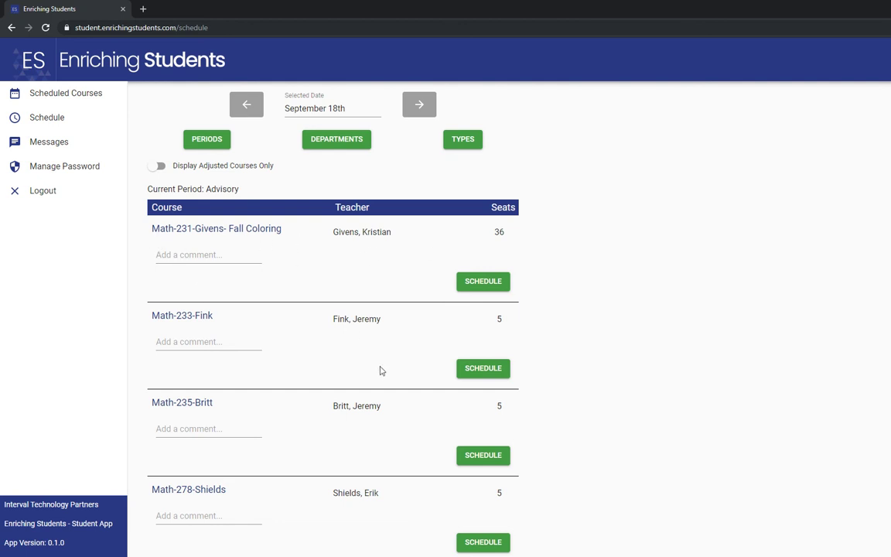
Return to the scheduled courses, open the course list for Tuesday, September 17th, and filter it to the Math department.
{"action": "left_click", "coordinate": [210, 143]}
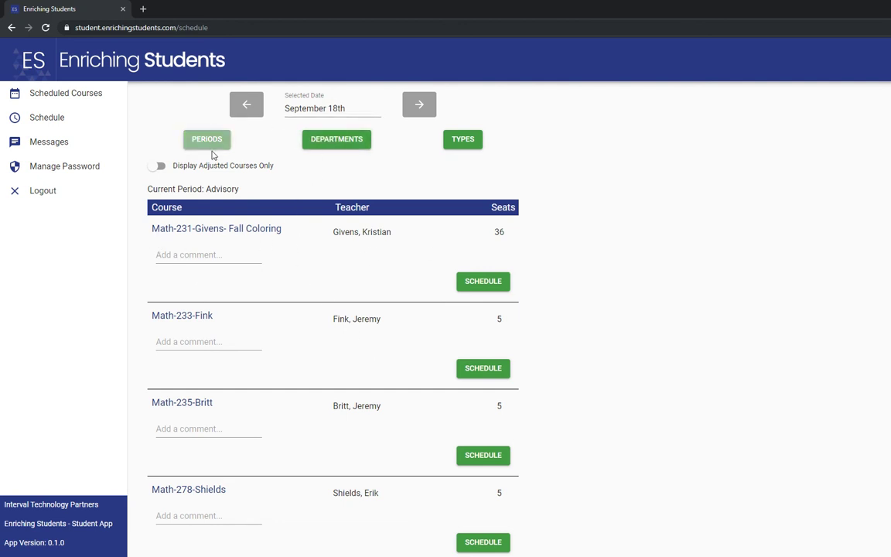
{"action": "left_click", "coordinate": [58, 94]}
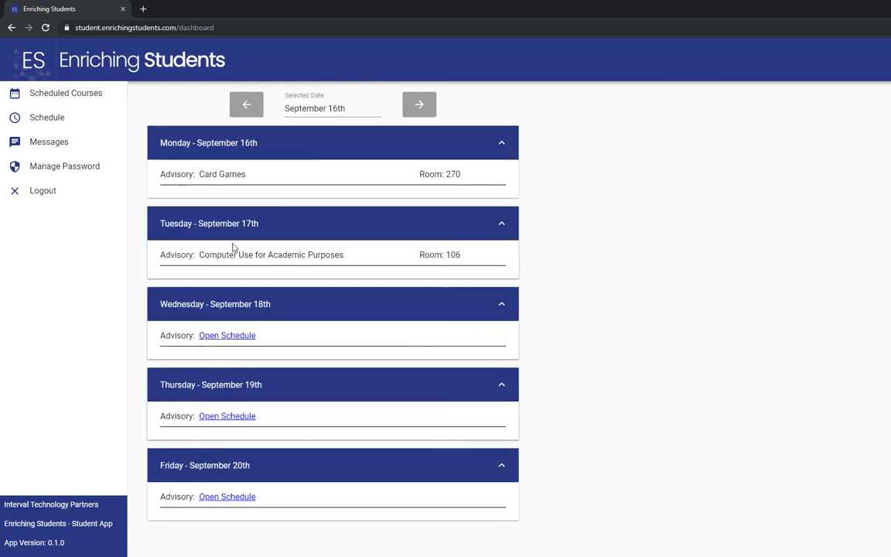
{"action": "left_click", "coordinate": [42, 119]}
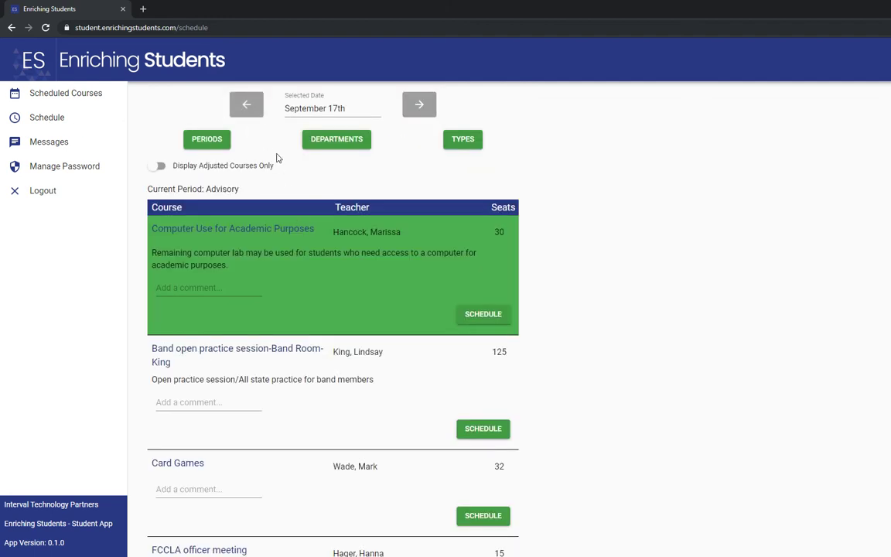
{"action": "left_click", "coordinate": [338, 145]}
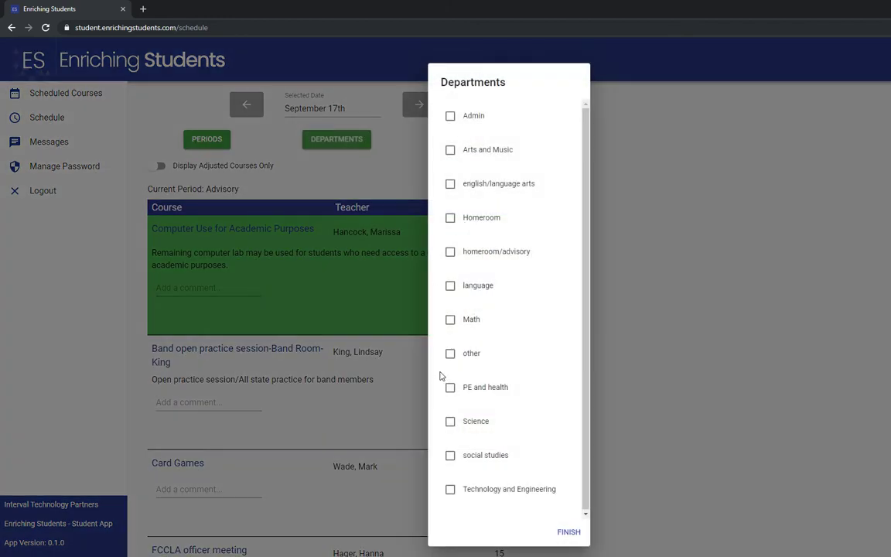
{"action": "left_click", "coordinate": [450, 318]}
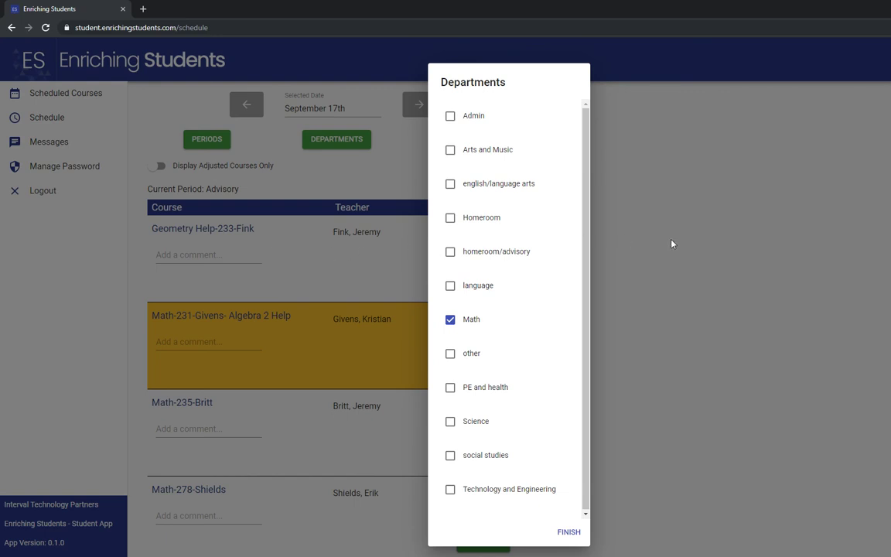
{"action": "left_click", "coordinate": [572, 532]}
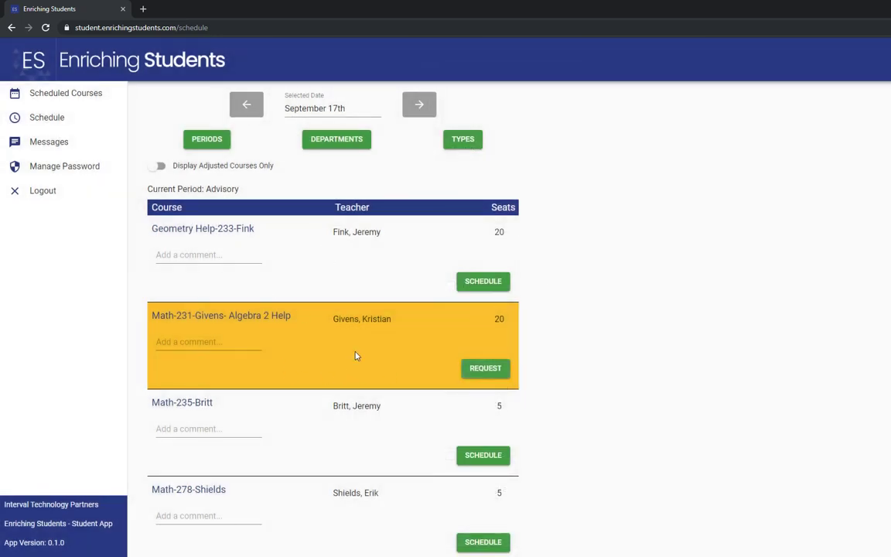
Request an appointment for the Math-231 Algebra 2 Help course on September 17th with the comment "I need help with slope of a line.".
{"action": "left_click", "coordinate": [475, 369]}
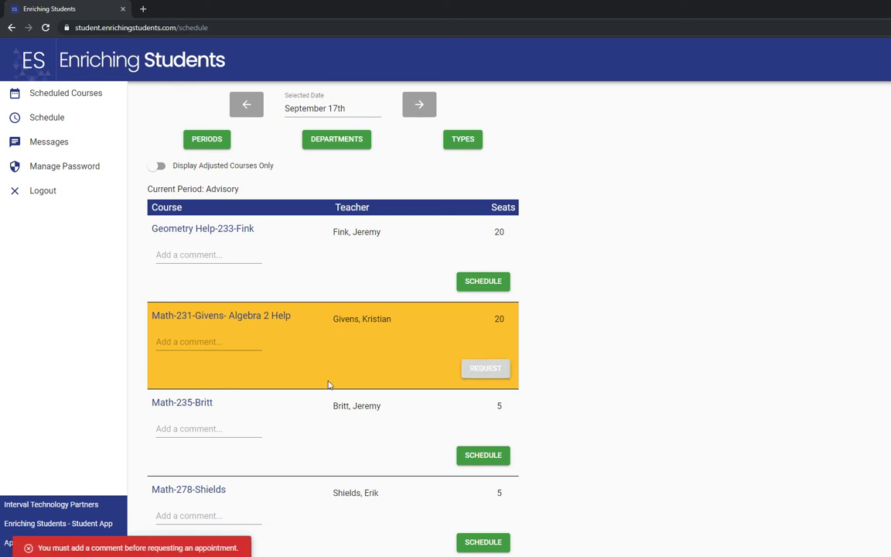
{"action": "left_click", "coordinate": [217, 344]}
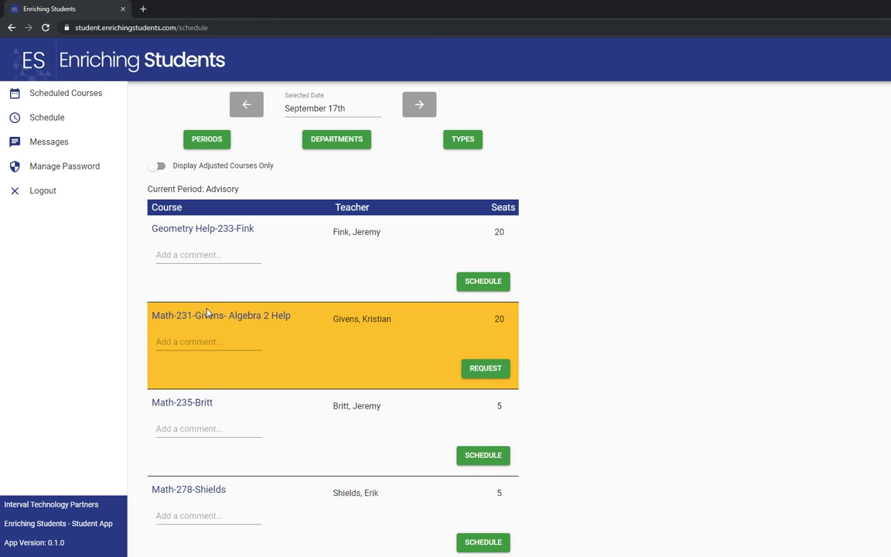
{"action": "left_click", "coordinate": [177, 343]}
{"action": "type", "text": "I need help with slope of a"}
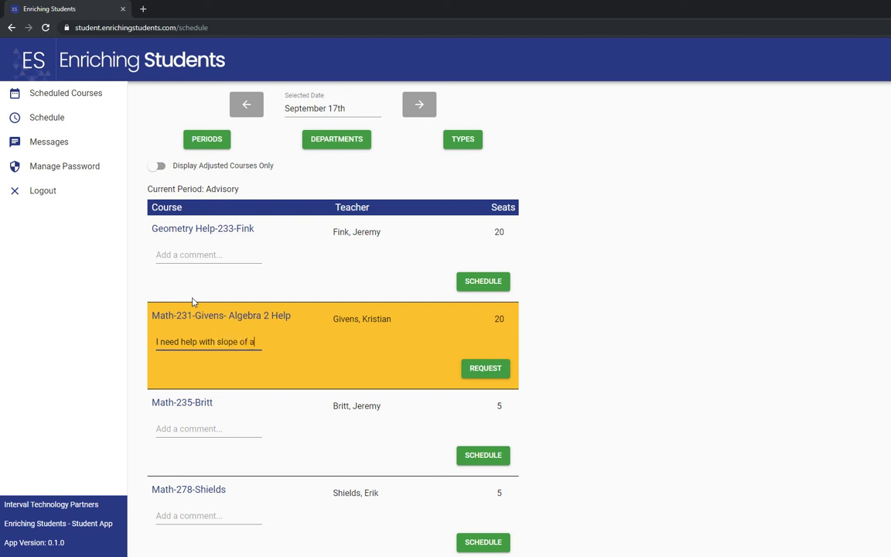
{"action": "type", "text": "line."}
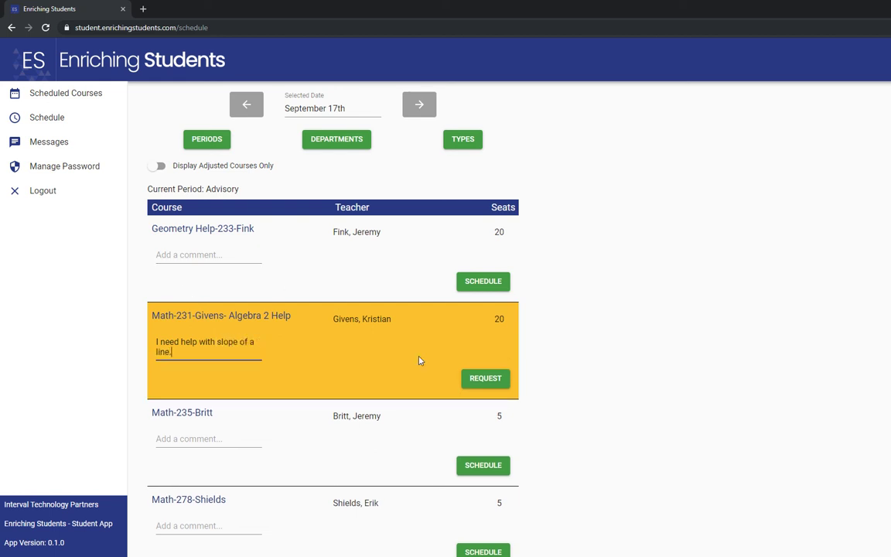
{"action": "left_click", "coordinate": [486, 378]}
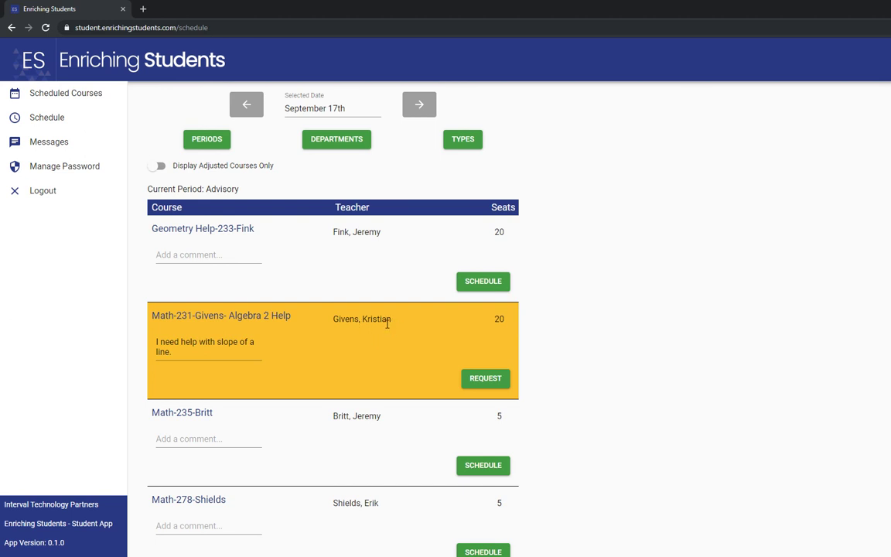
Review the week's scheduled courses and log out of the student account.
{"action": "left_click", "coordinate": [68, 91]}
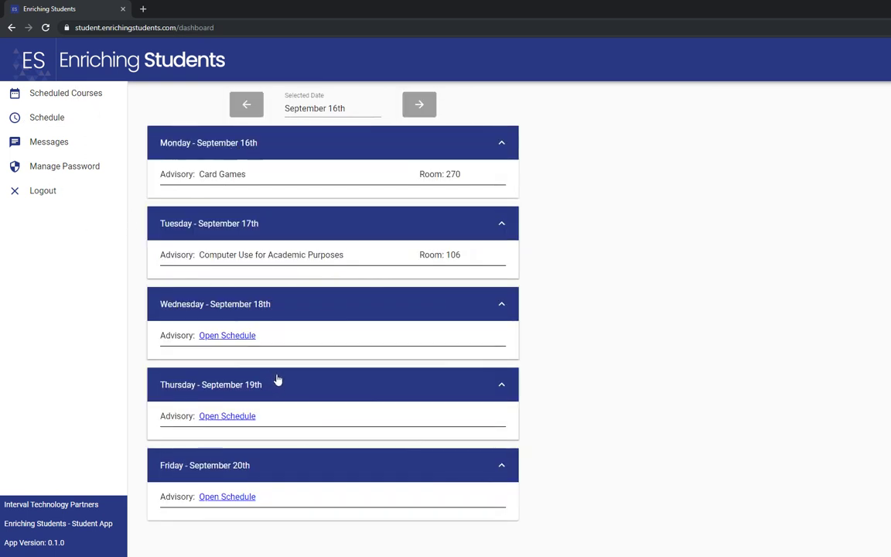
{"action": "left_click", "coordinate": [42, 191]}
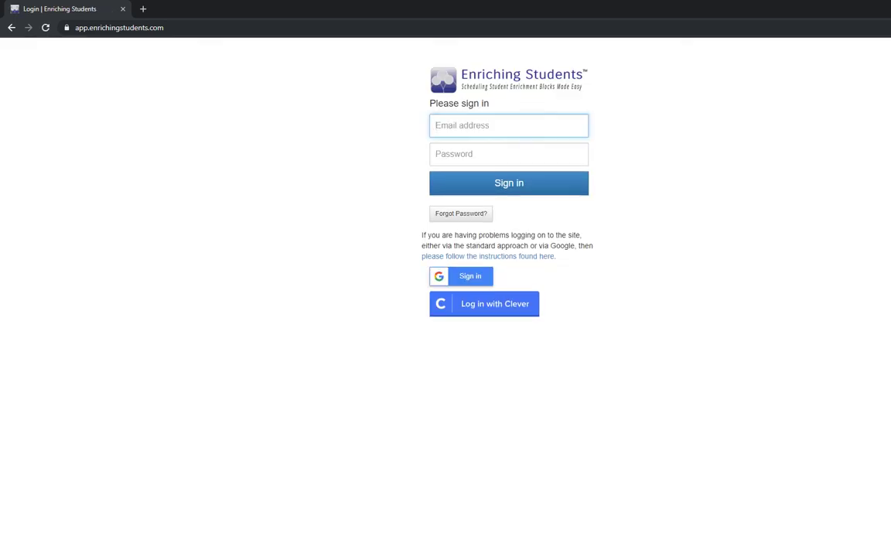